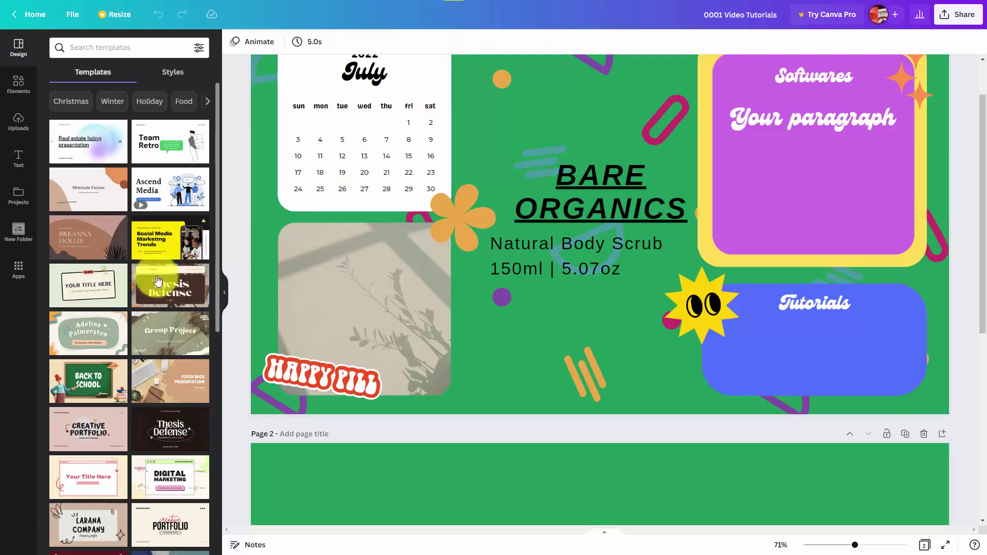
- Switch the side panel from Templates to the Apps library beside the Bare Organics design
{"action": "left_click", "coordinate": [20, 270]}
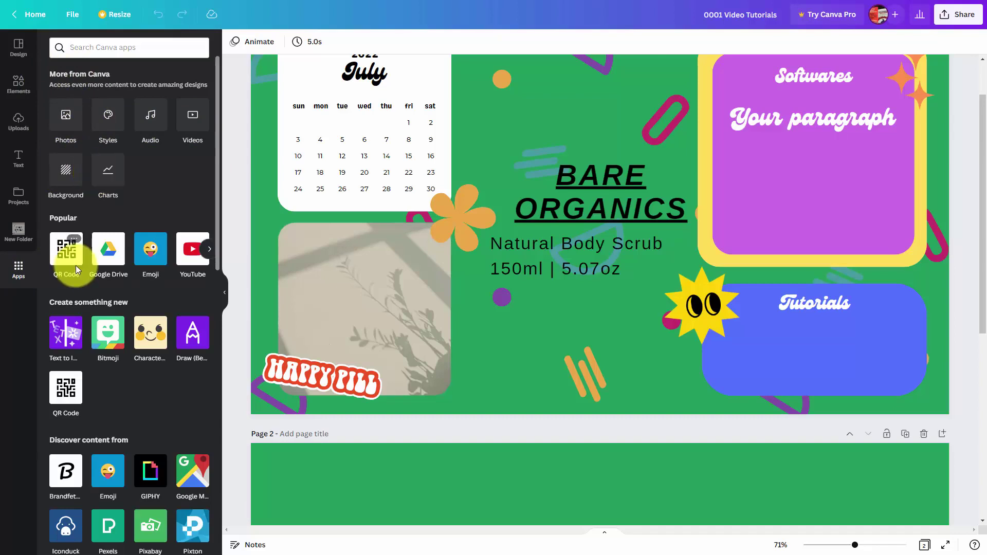
{"action": "left_click", "coordinate": [208, 249]}
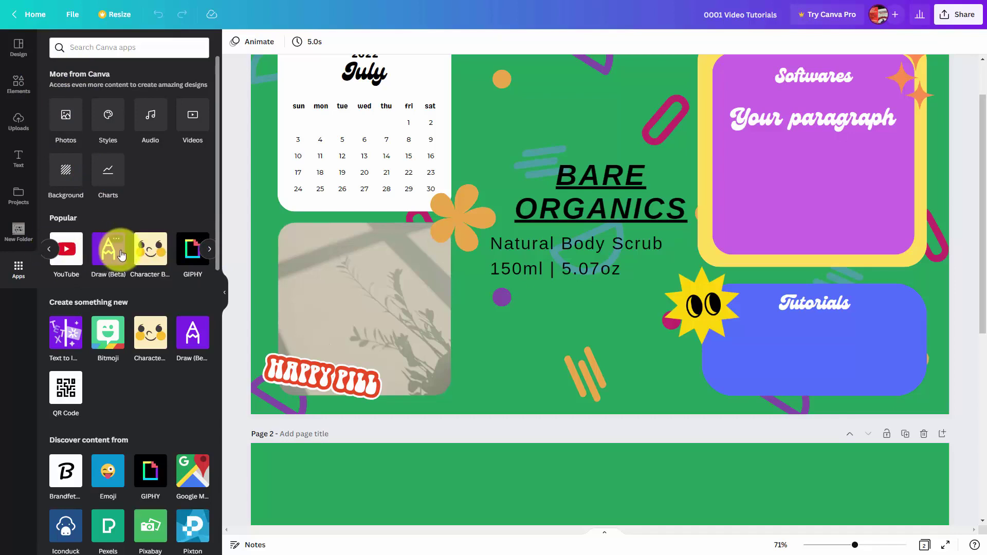
{"action": "scroll", "coordinate": [119, 255], "scroll_direction": "down", "scroll_amount": 4}
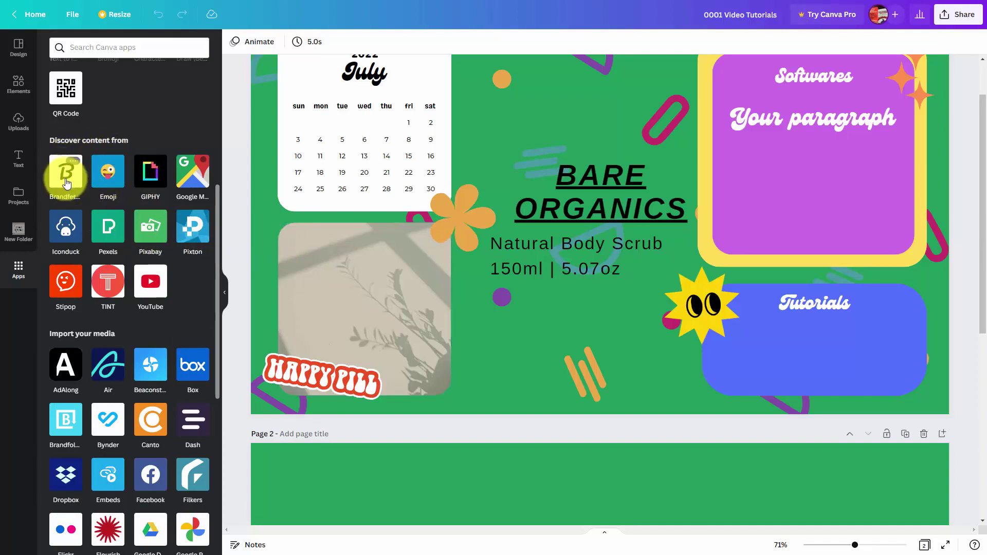
{"action": "scroll", "coordinate": [70, 188], "scroll_direction": "down", "scroll_amount": 3}
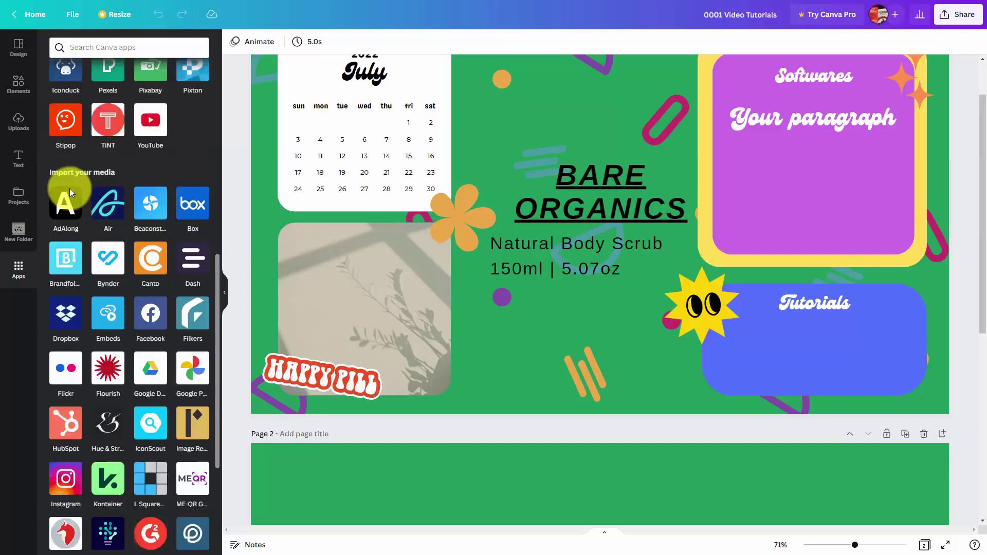
{"action": "scroll", "coordinate": [70, 188], "scroll_direction": "down", "scroll_amount": 2}
{"action": "scroll", "coordinate": [107, 202], "scroll_direction": "up", "scroll_amount": 1}
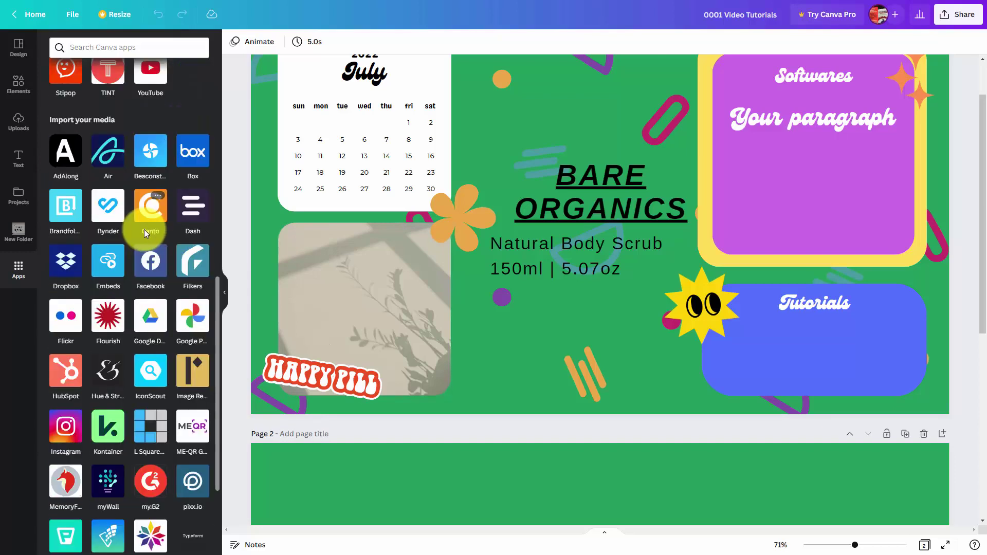
{"action": "scroll", "coordinate": [145, 229], "scroll_direction": "up", "scroll_amount": 2}
{"action": "scroll", "coordinate": [144, 238], "scroll_direction": "up", "scroll_amount": 2}
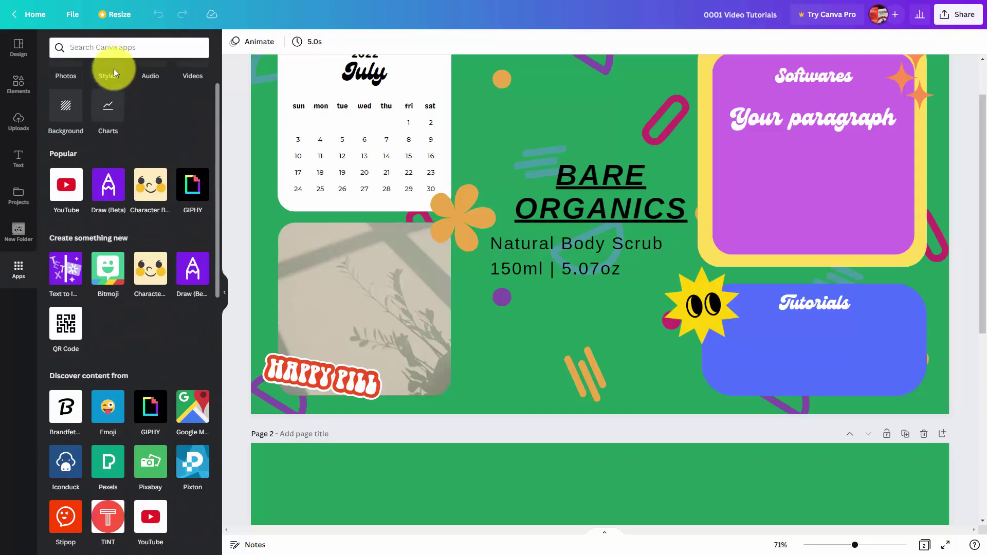
- Search Canva apps for "you" and pick the YouTube suggestion
{"action": "left_click", "coordinate": [106, 46]}
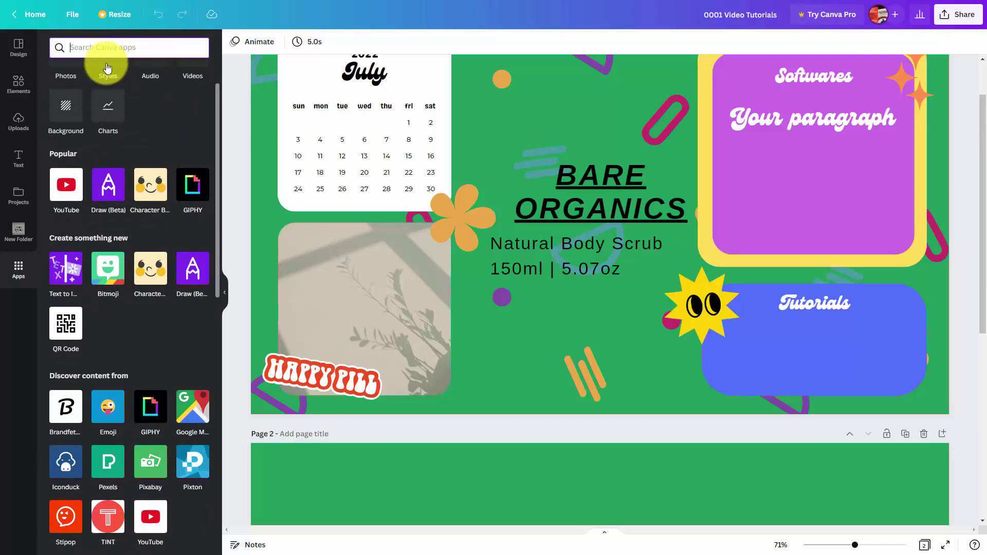
{"action": "type", "text": "you"}
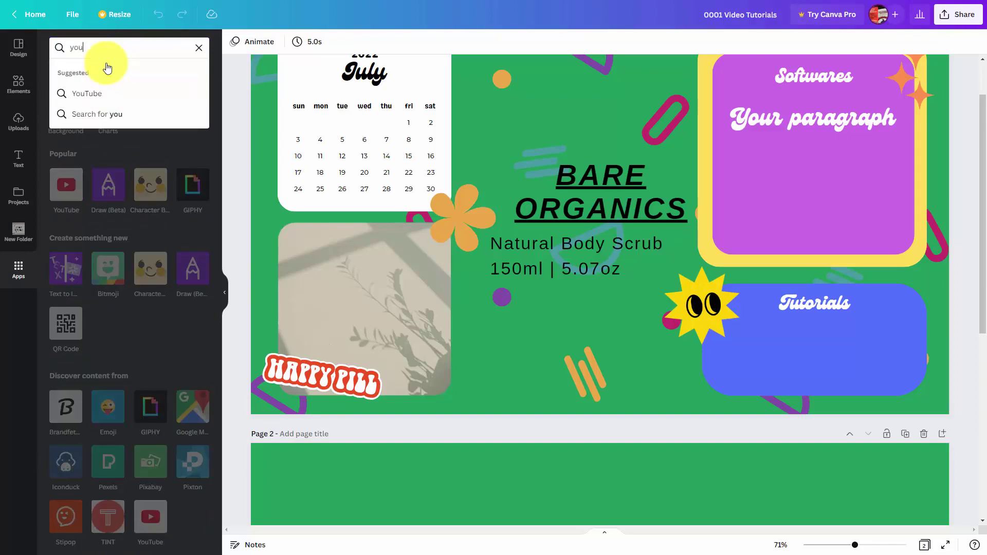
{"action": "left_click", "coordinate": [89, 94]}
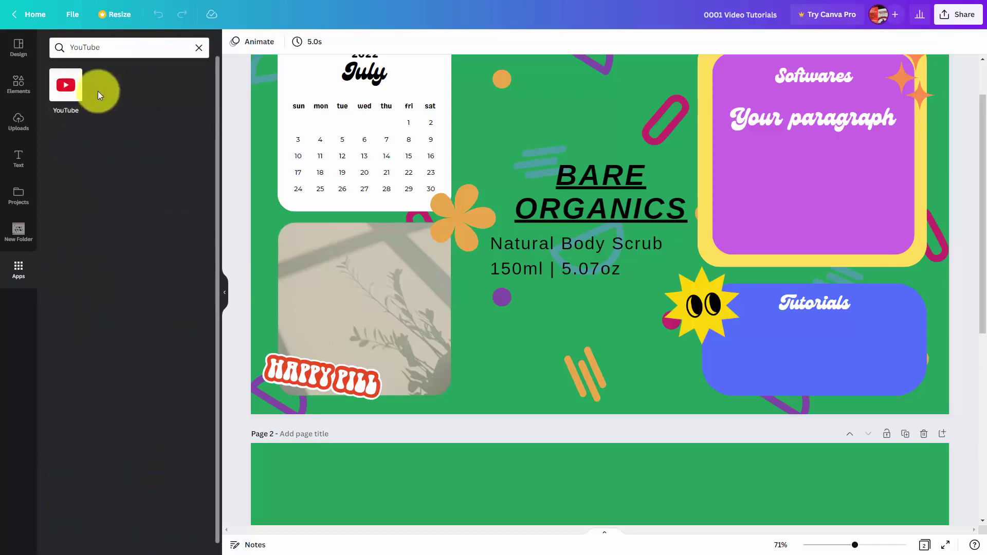
{"action": "mouse_move", "coordinate": [65, 85]}
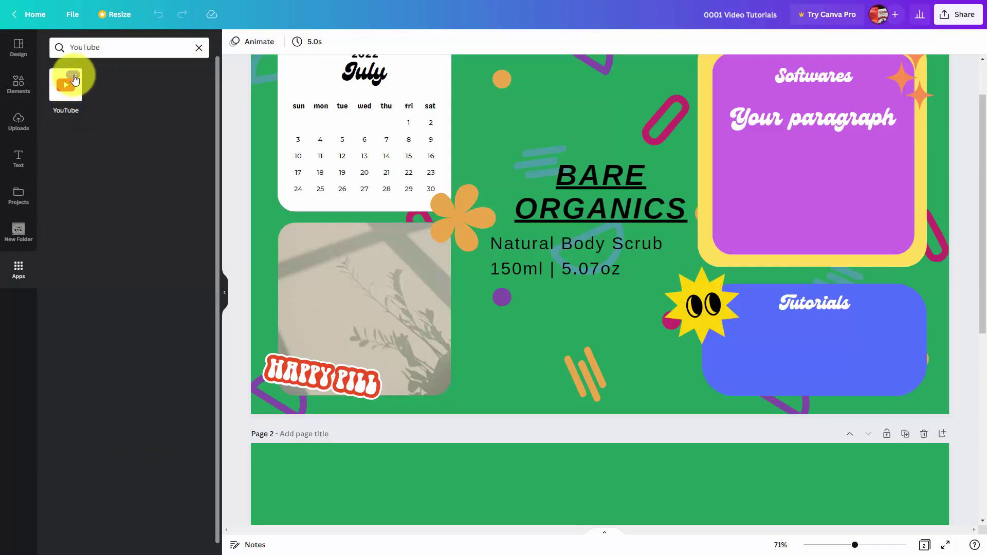
- Show App details for the YouTube app from its tile's options menu
{"action": "left_click", "coordinate": [73, 78]}
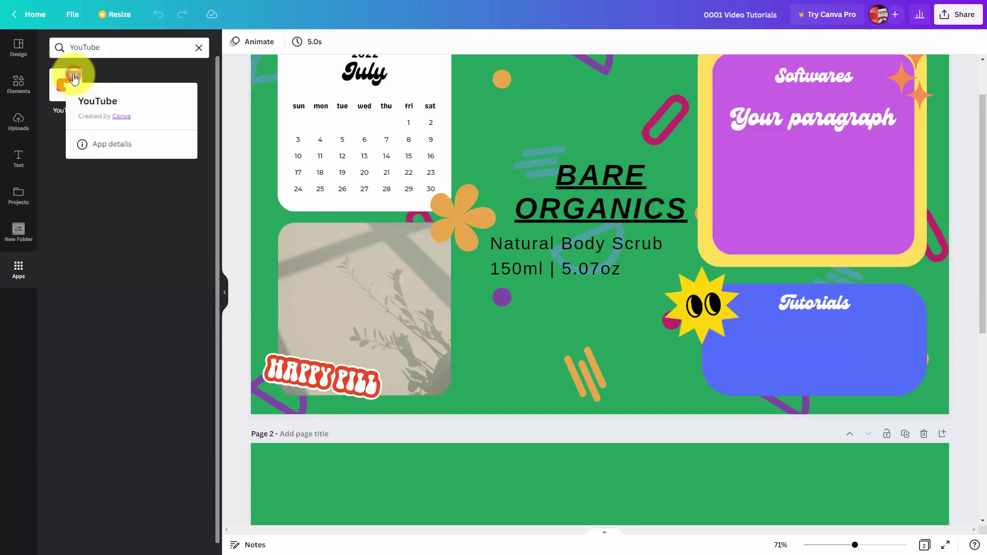
{"action": "left_click", "coordinate": [106, 145]}
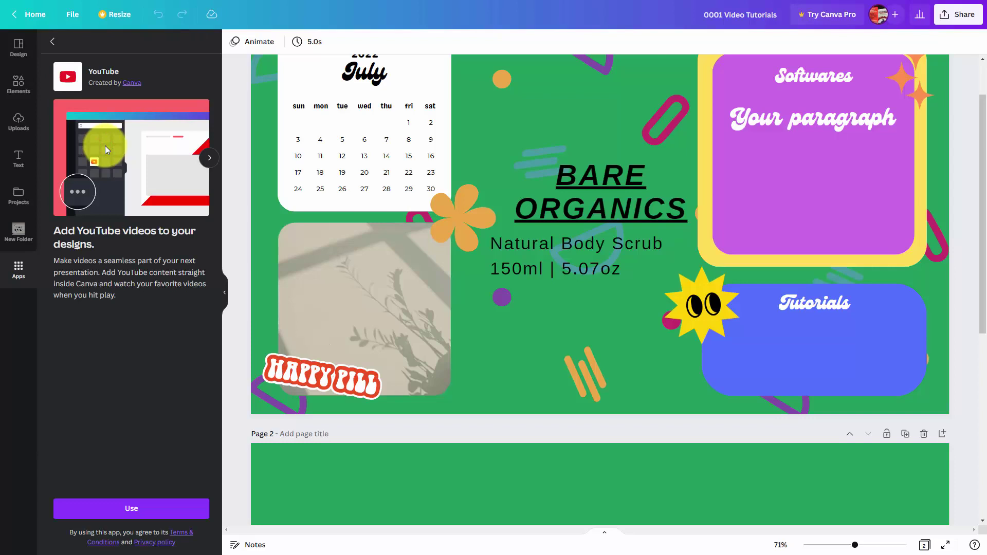